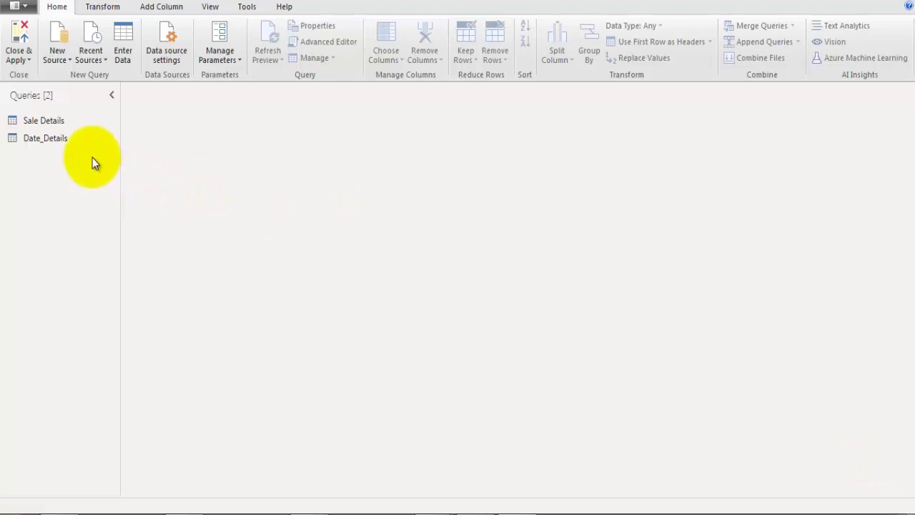
Show the Sale Details query's Source step, which reads Sheet1 from Data.xlsx.
{"action": "left_click", "coordinate": [51, 120]}
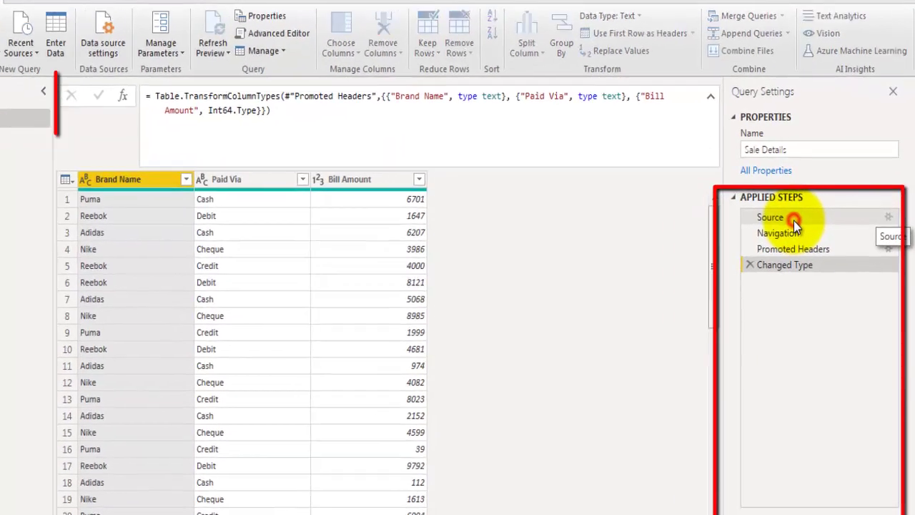
{"action": "left_click", "coordinate": [795, 221]}
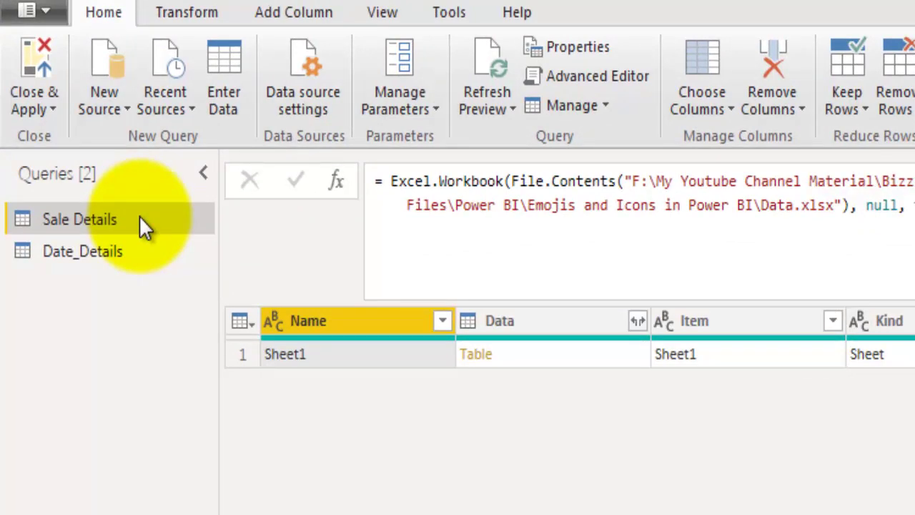
Duplicate Sale Details into Sale Details (2) and view the copy's Source step.
{"action": "right_click", "coordinate": [138, 215]}
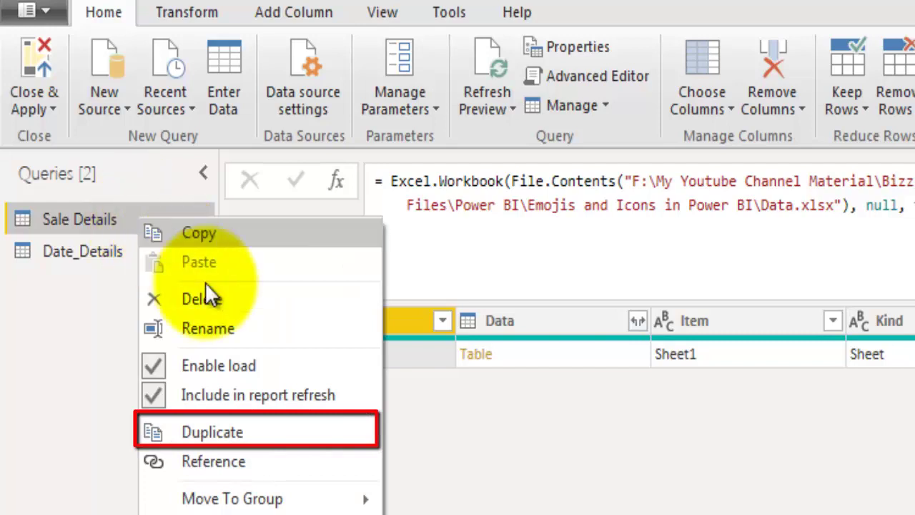
{"action": "left_click", "coordinate": [278, 432]}
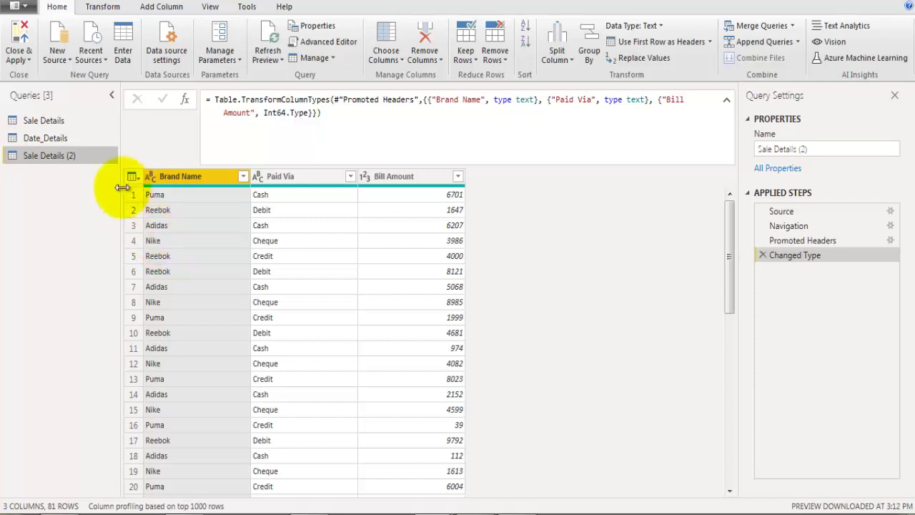
{"action": "left_click", "coordinate": [821, 213]}
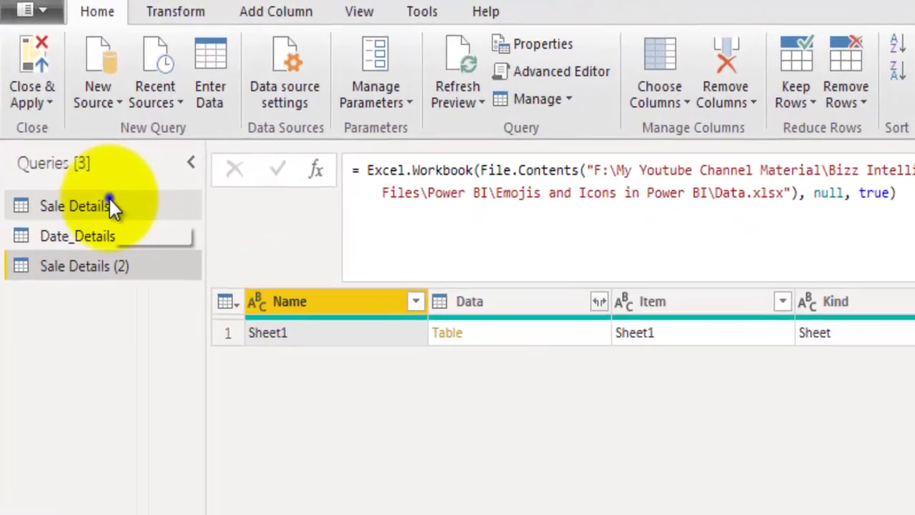
Add Sale Details (3) as a reference to Sale Details, then return to Sale Details.
{"action": "right_click", "coordinate": [64, 118]}
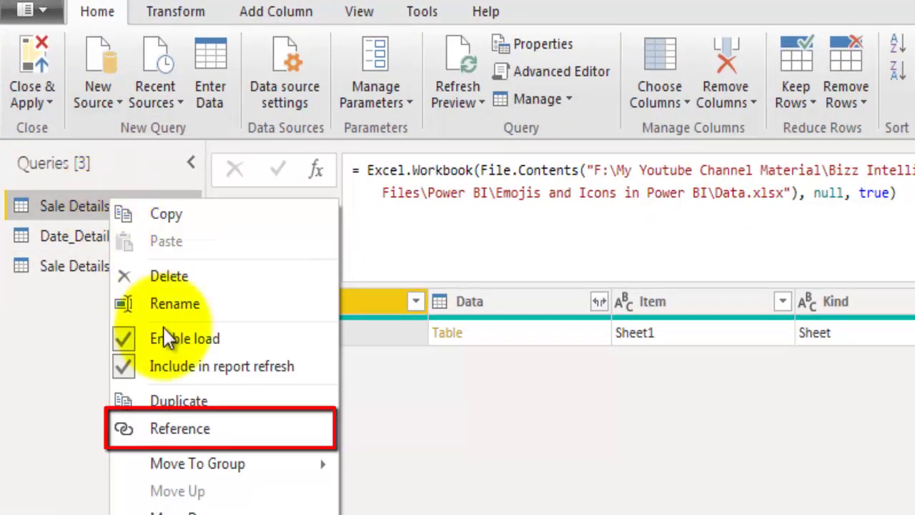
{"action": "left_click", "coordinate": [215, 427]}
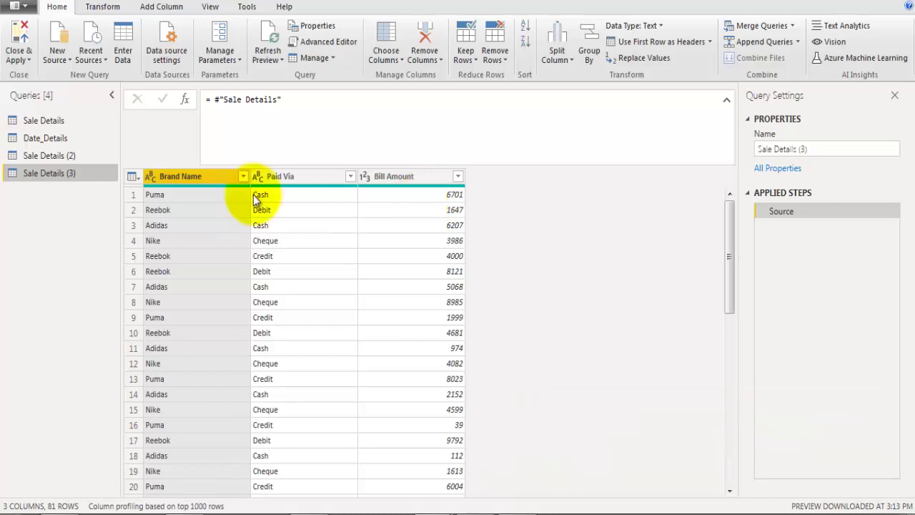
{"action": "left_click", "coordinate": [39, 122]}
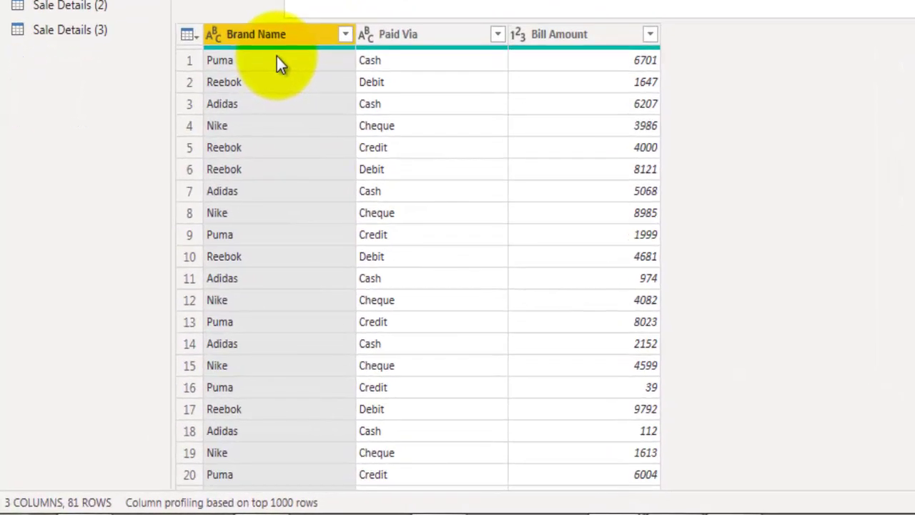
Extract the Brand Name column of Sale Details as a new Brand Name list query.
{"action": "right_click", "coordinate": [311, 35]}
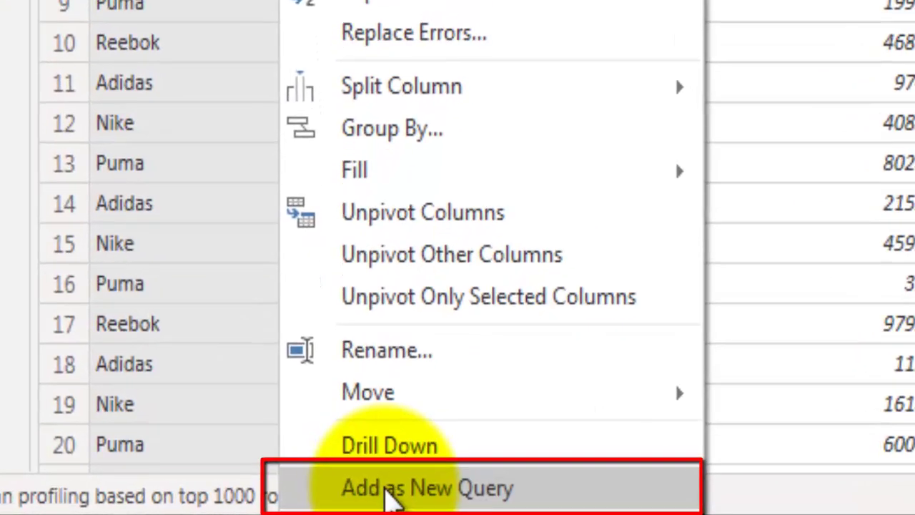
{"action": "left_click", "coordinate": [389, 490]}
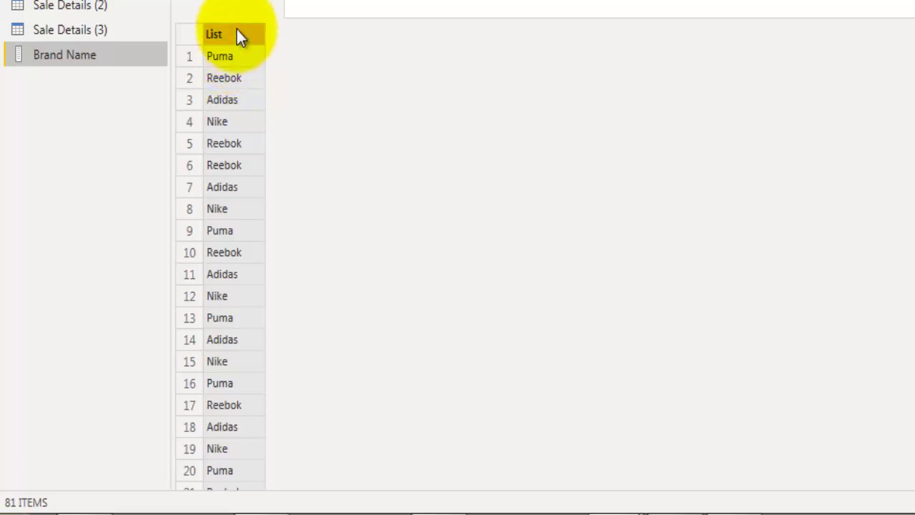
Convert the Brand Name list to a table and rename Column1 to 'Brand Name'.
{"action": "right_click", "coordinate": [237, 38]}
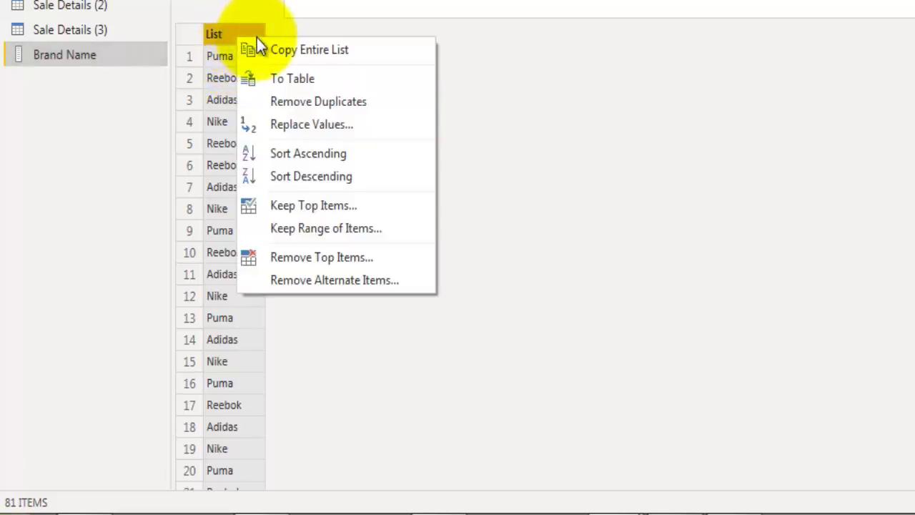
{"action": "left_click", "coordinate": [314, 78]}
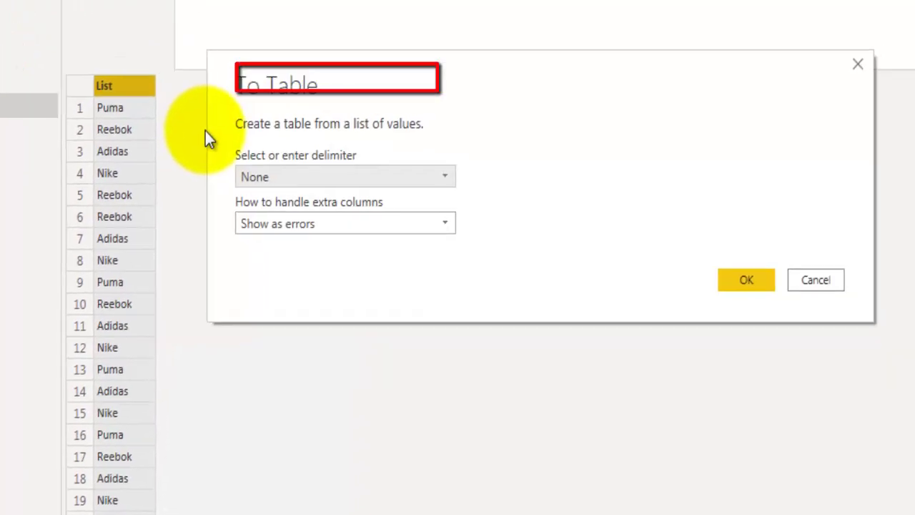
{"action": "left_click", "coordinate": [745, 279]}
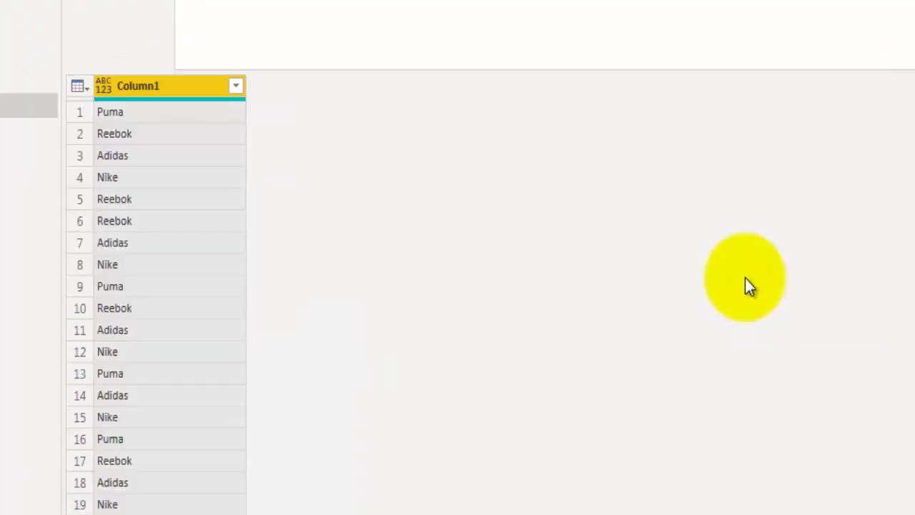
{"action": "double_click", "coordinate": [175, 85]}
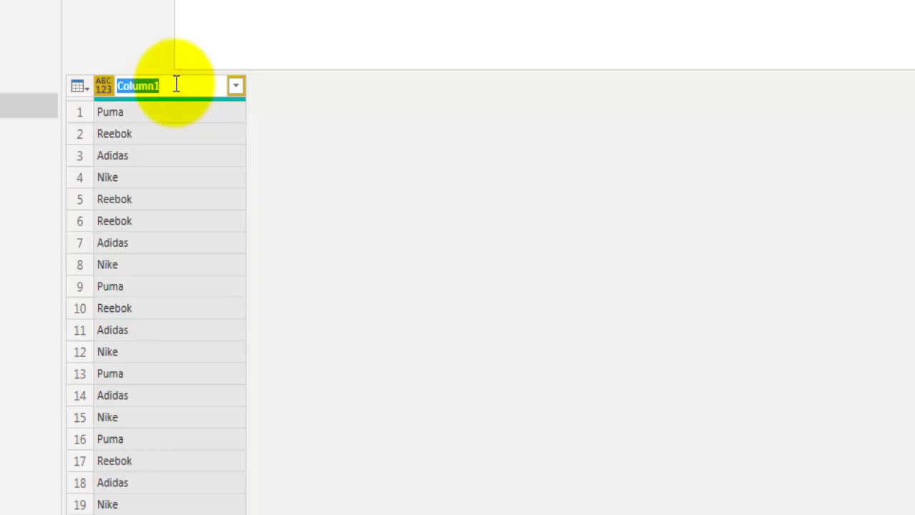
{"action": "type", "text": "Brand Nam"}
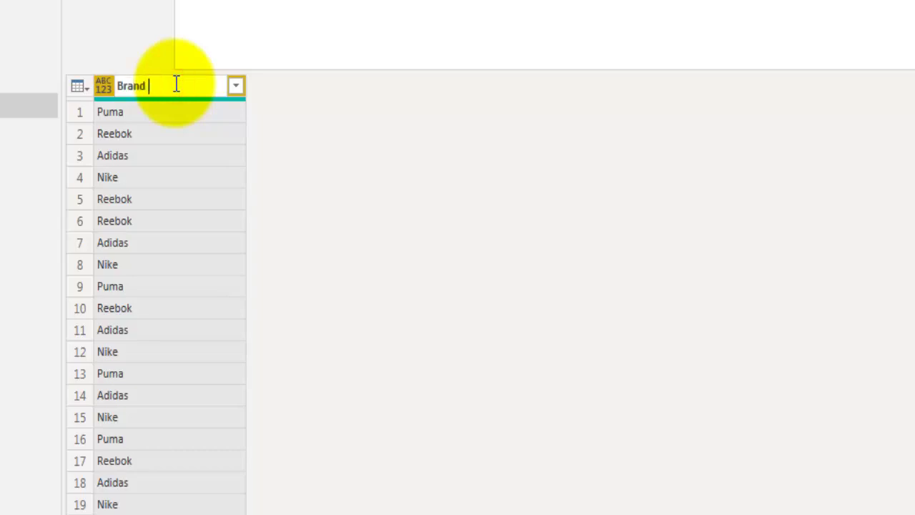
{"action": "type", "text": "e"}
{"action": "key", "text": "Return"}
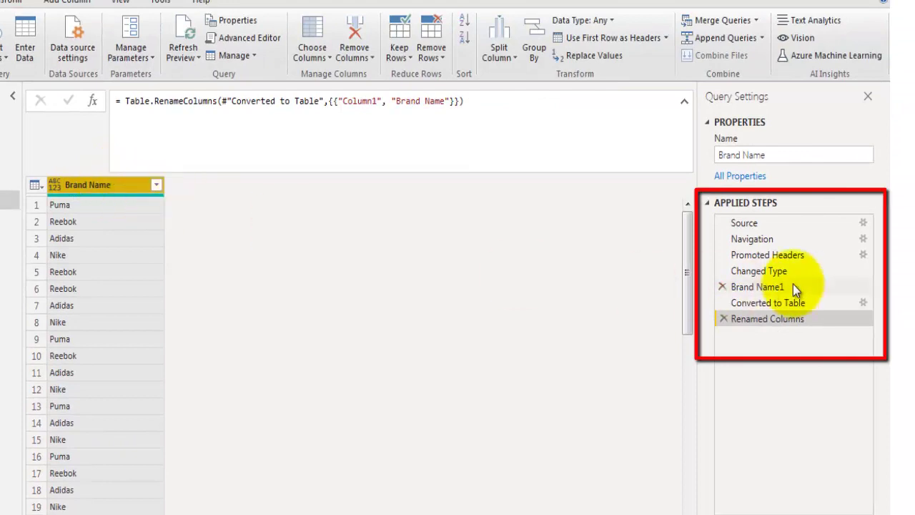
{"action": "left_click", "coordinate": [793, 224]}
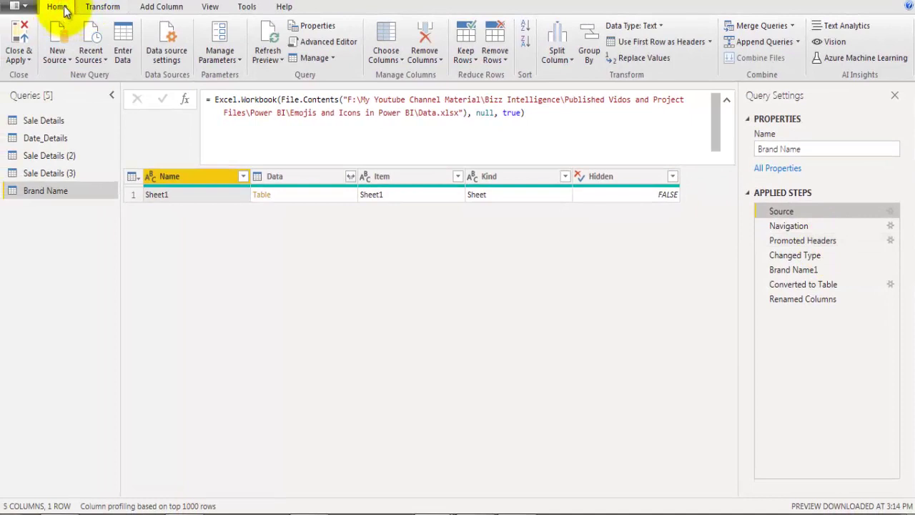
Create blank query Query1 with formula =#"Sale Details"[Brand Name] returning the brand list.
{"action": "left_click", "coordinate": [57, 54]}
{"action": "left_click", "coordinate": [83, 291]}
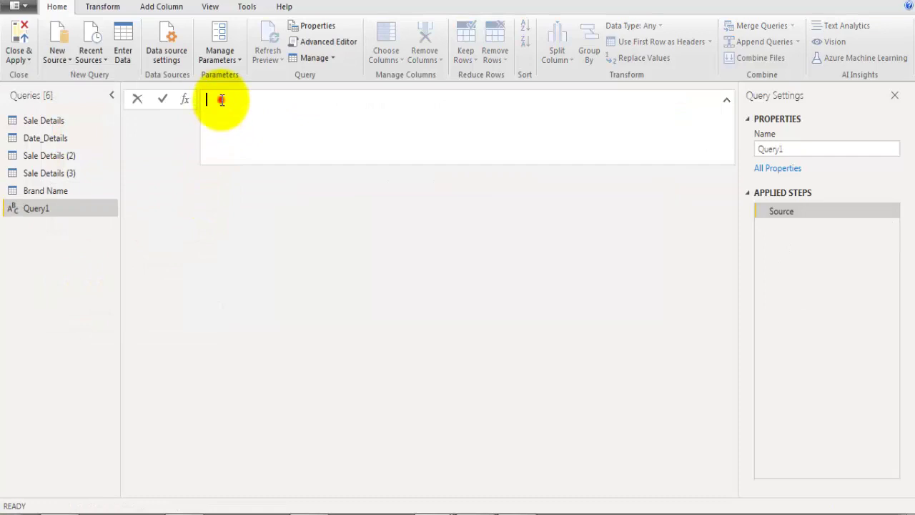
{"action": "type", "text": "="}
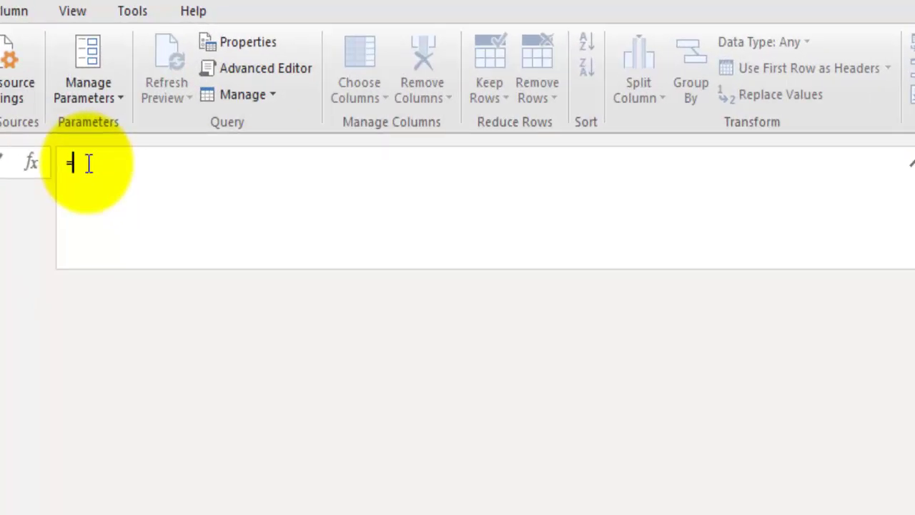
{"action": "type", "text": "Sale"}
{"action": "key", "text": "Down"}
{"action": "key", "text": "Down"}
{"action": "key", "text": "Down"}
{"action": "key", "text": "Down"}
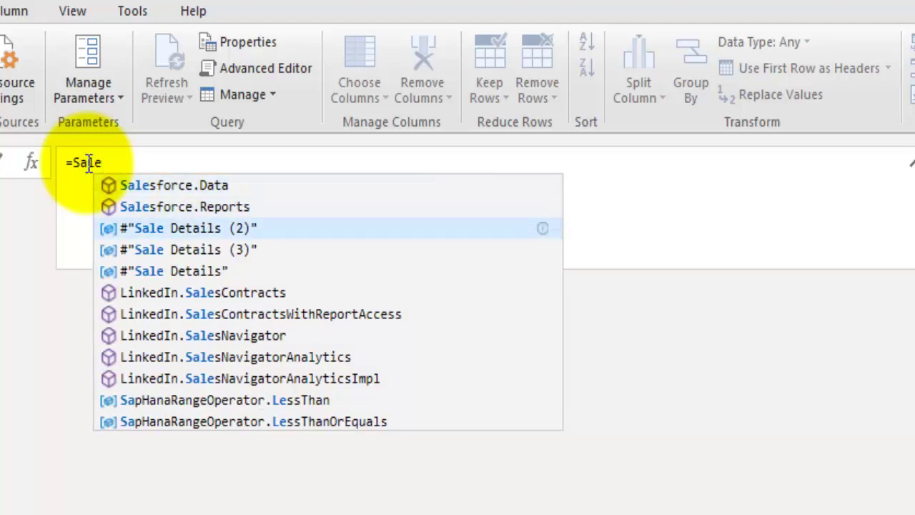
{"action": "key", "text": "Tab"}
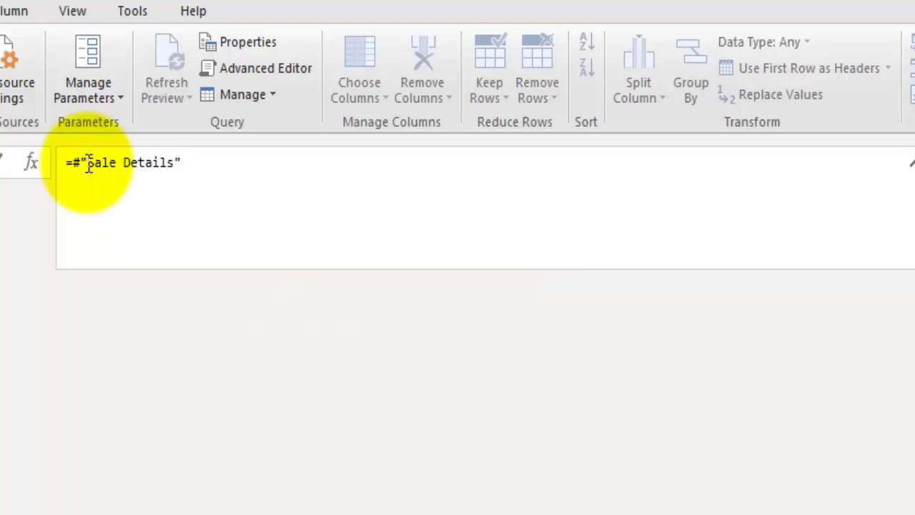
{"action": "type", "text": "[]"}
{"action": "type", "text": "Bra"}
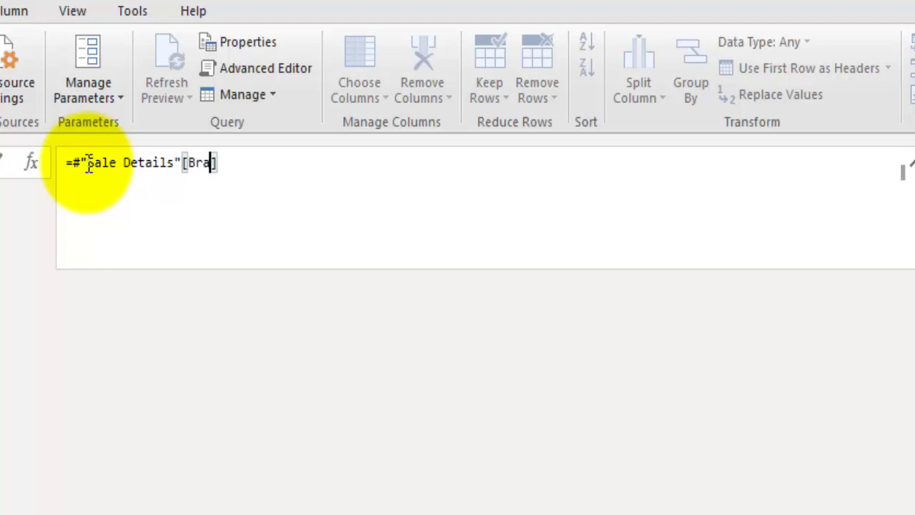
{"action": "type", "text": "nd Name"}
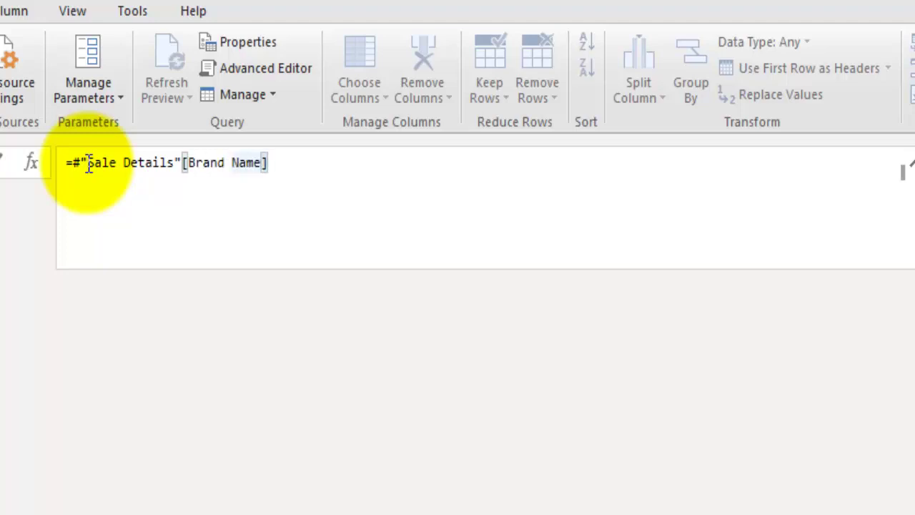
{"action": "key", "text": "Return"}
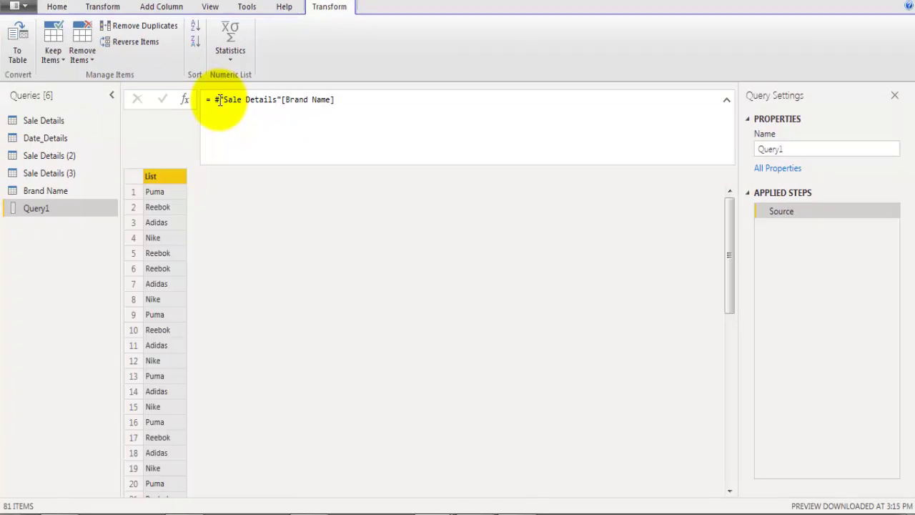
Turn Query1's list into a table and rename its Column1 to 'Brand Name'.
{"action": "right_click", "coordinate": [162, 179]}
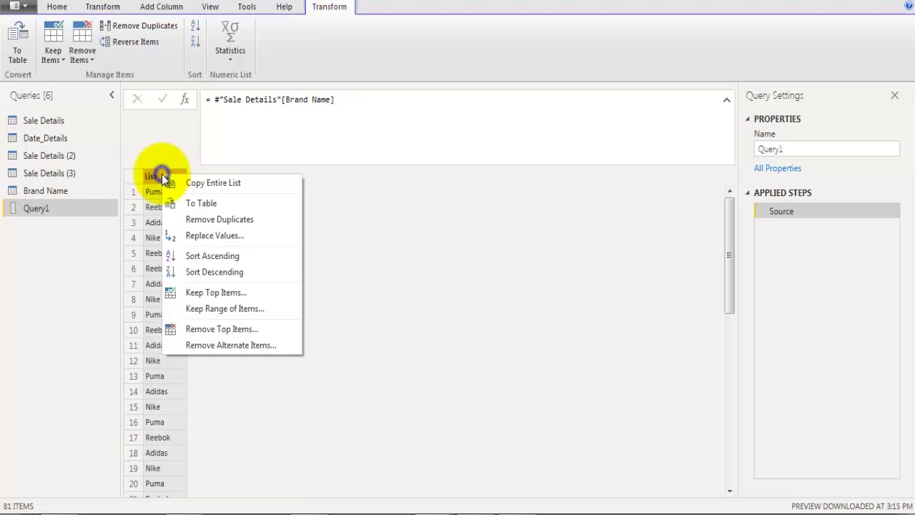
{"action": "left_click", "coordinate": [205, 203]}
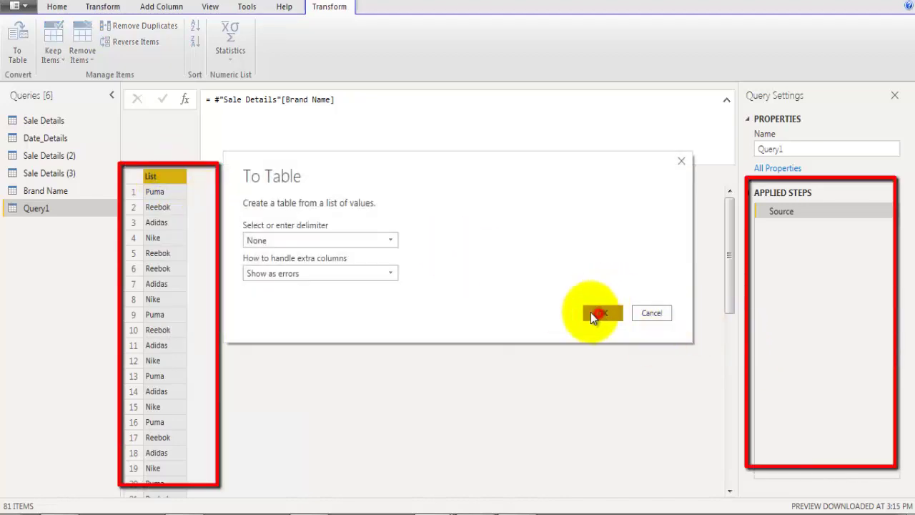
{"action": "left_click", "coordinate": [597, 312]}
{"action": "double_click", "coordinate": [191, 178]}
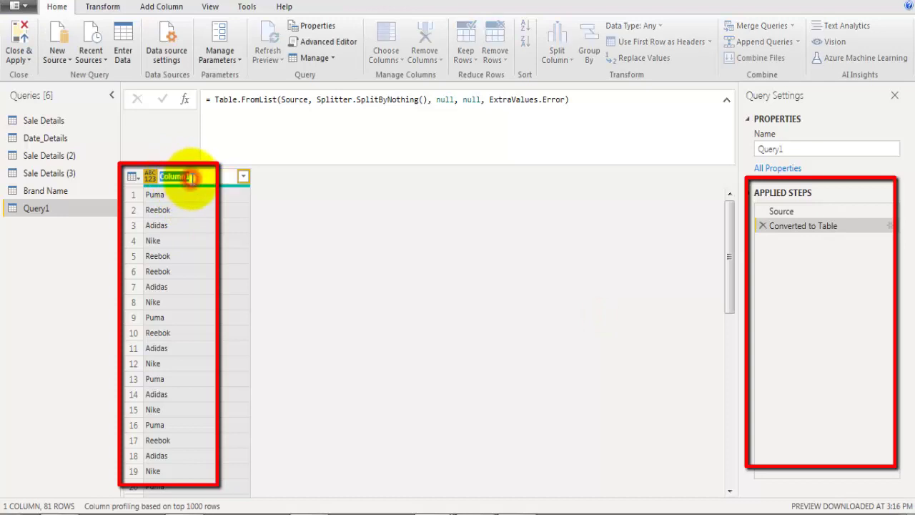
{"action": "type", "text": "Brand Name"}
{"action": "key", "text": "Return"}
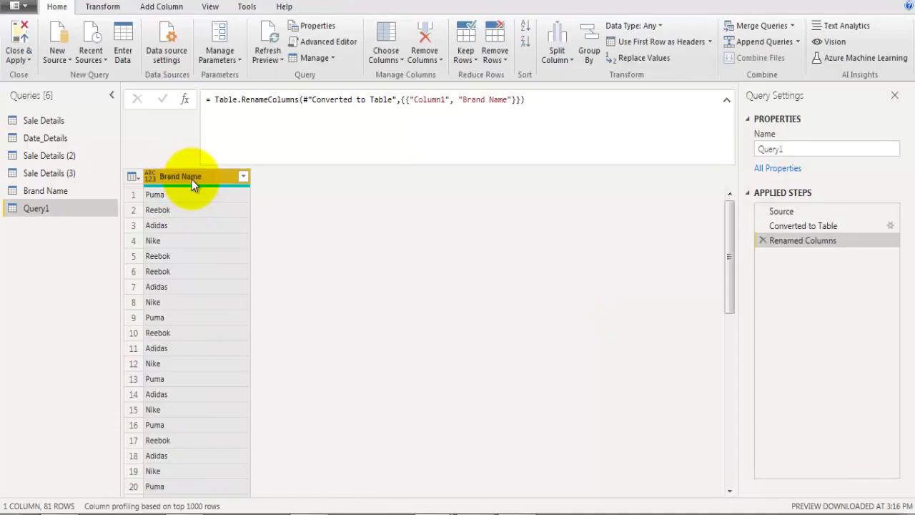